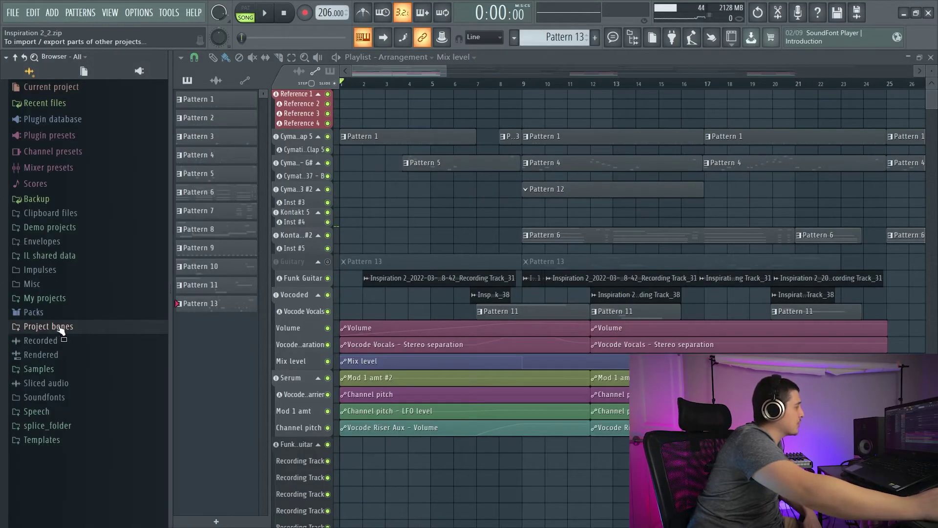
# - Expand the Project bones folder in the Browser to show the earlier Video Practice Duplicate export
pyautogui.click(54, 330)
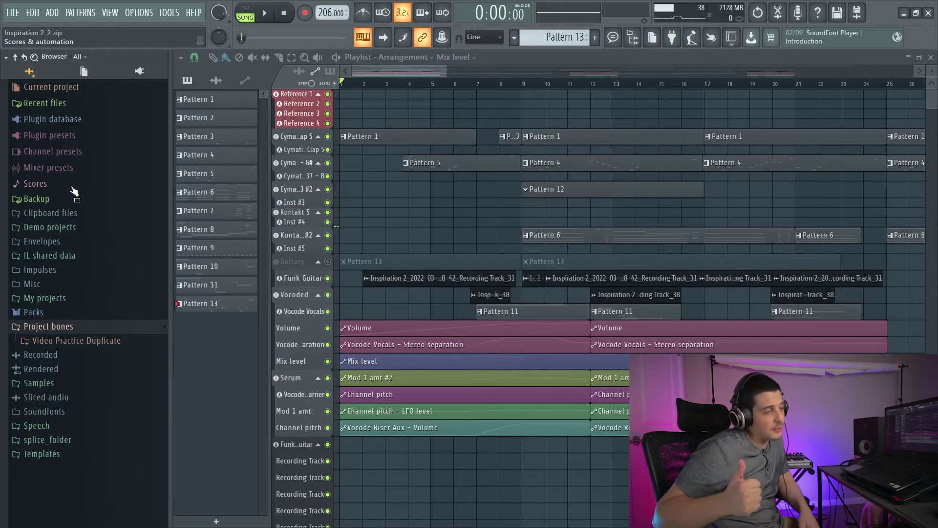
pyautogui.hotkey('alt', 'F8')
pyautogui.click(12, 12)
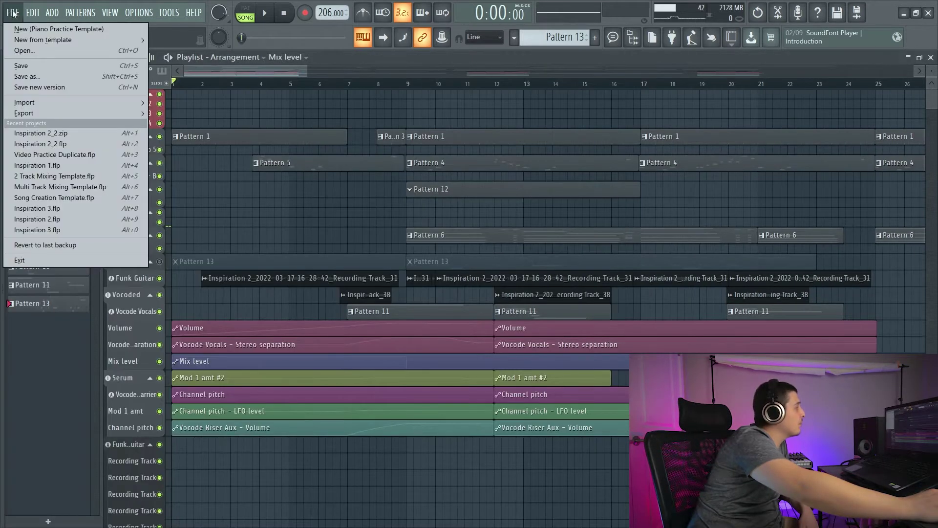
pyautogui.moveTo(34, 109)
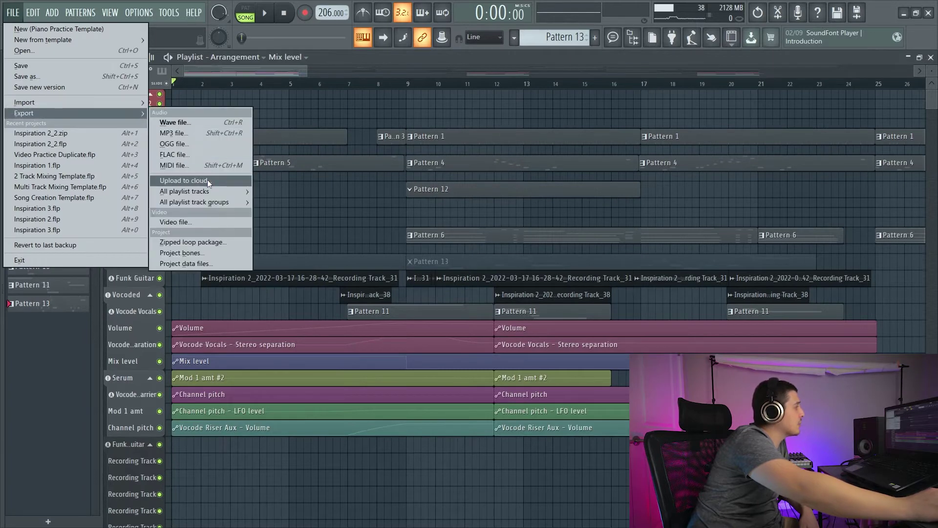
pyautogui.click(206, 253)
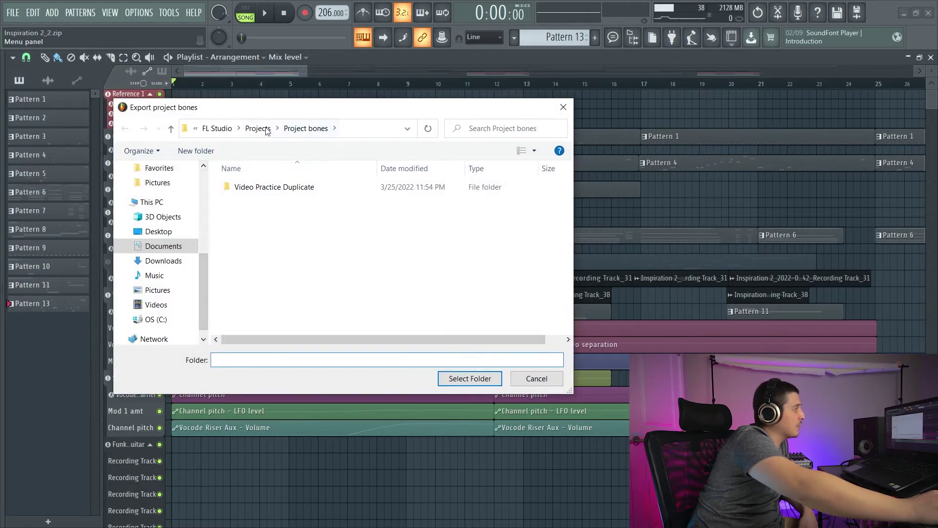
pyautogui.moveTo(309, 107); pyautogui.dragTo(312, 90)
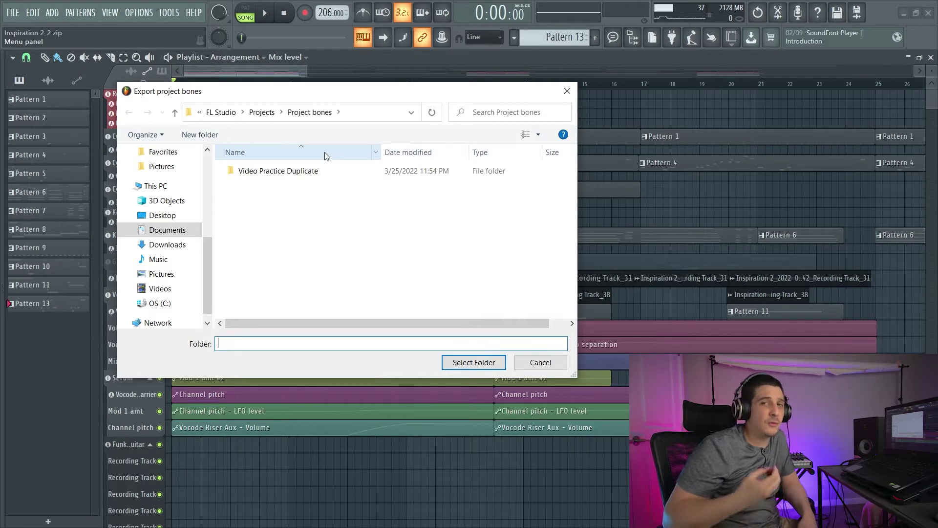
pyautogui.click(541, 362)
pyautogui.click(132, 13)
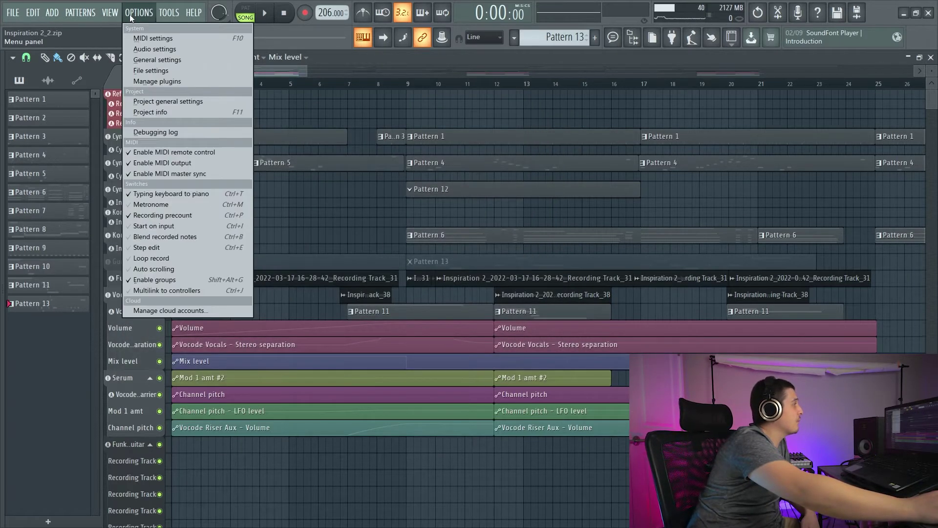
pyautogui.click(151, 71)
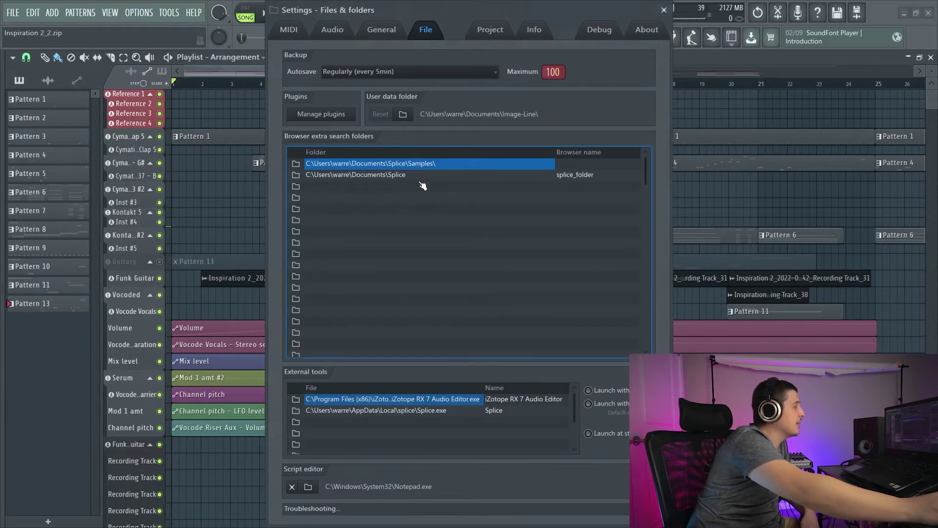
pyautogui.hotkey('alt', 'F8')
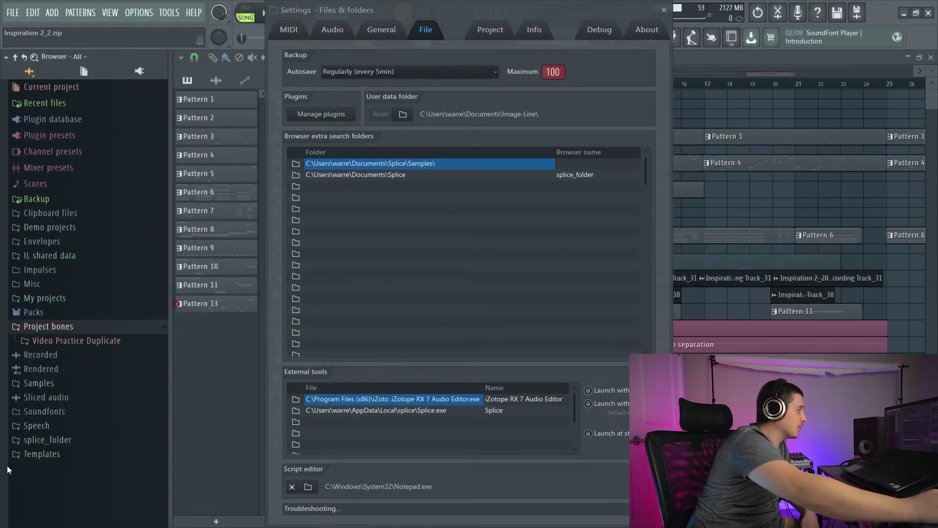
pyautogui.hotkey('alt', 'F8')
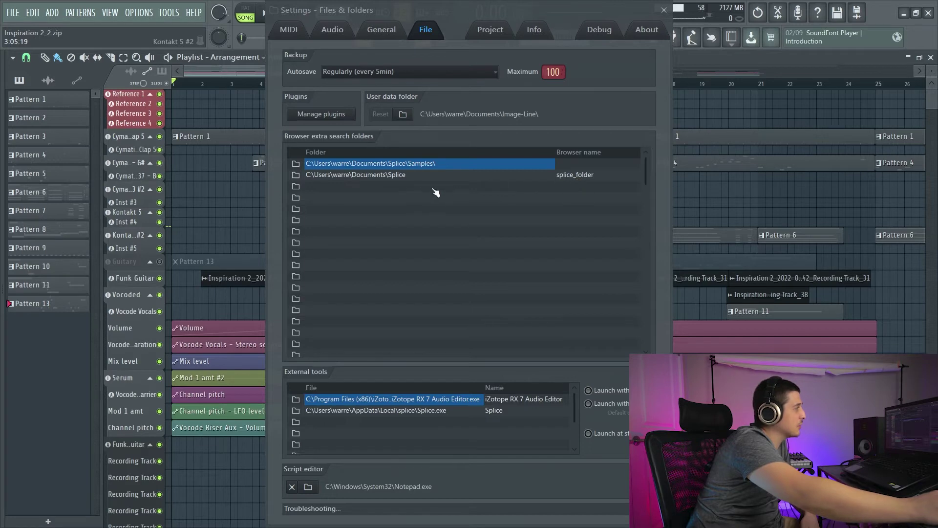
pyautogui.hotkey('alt', 'F8')
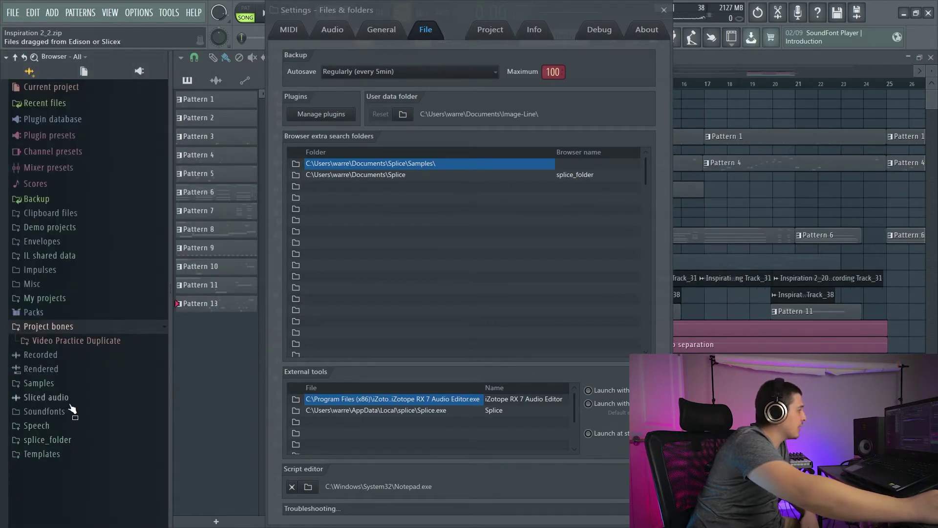
# - Export the project bones into the Project bones folder from the FILE > Export menu
pyautogui.click(13, 12)
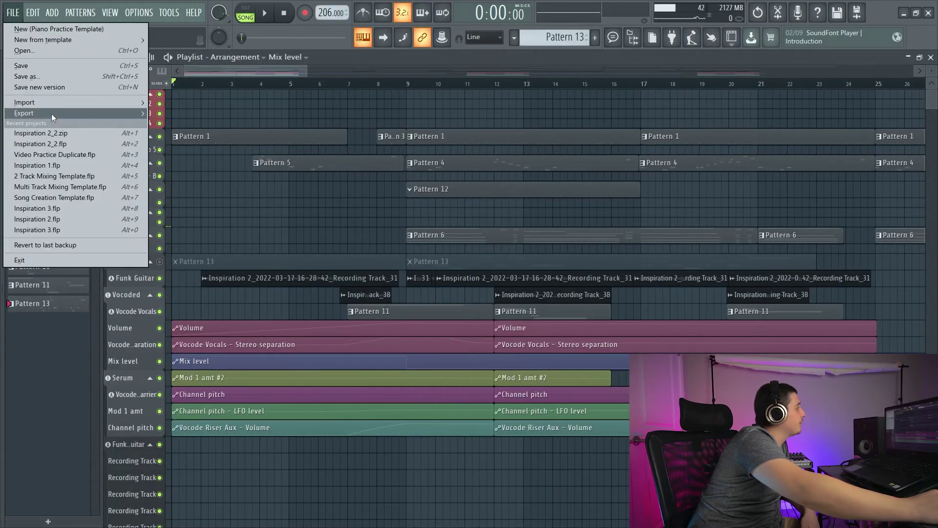
pyautogui.moveTo(51, 113)
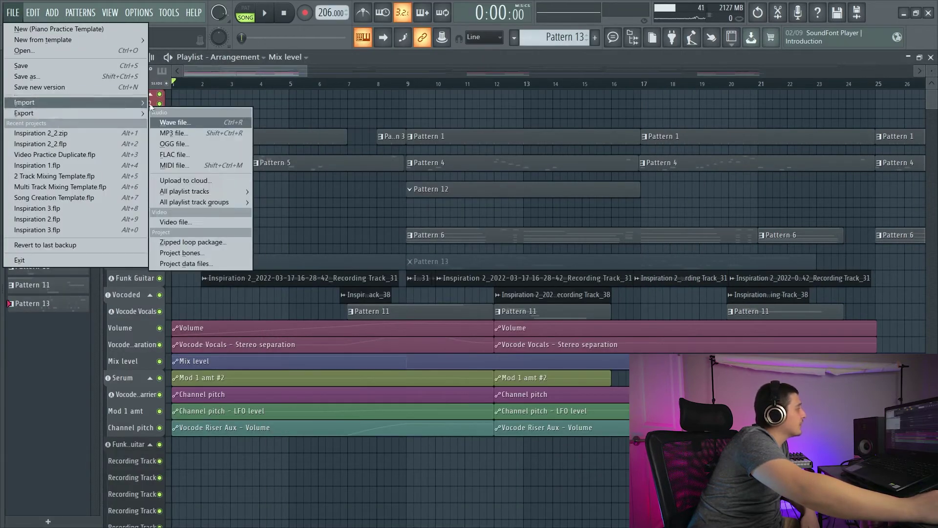
pyautogui.click(205, 252)
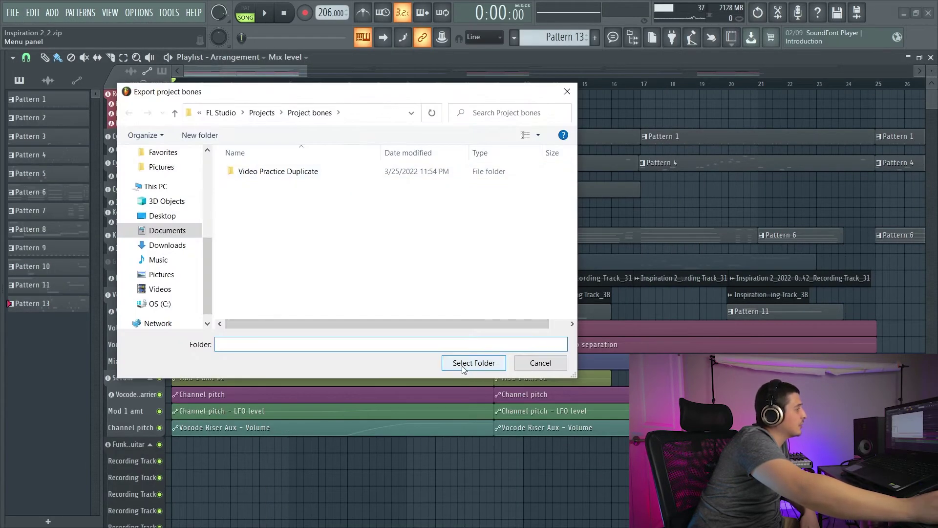
pyautogui.click(464, 364)
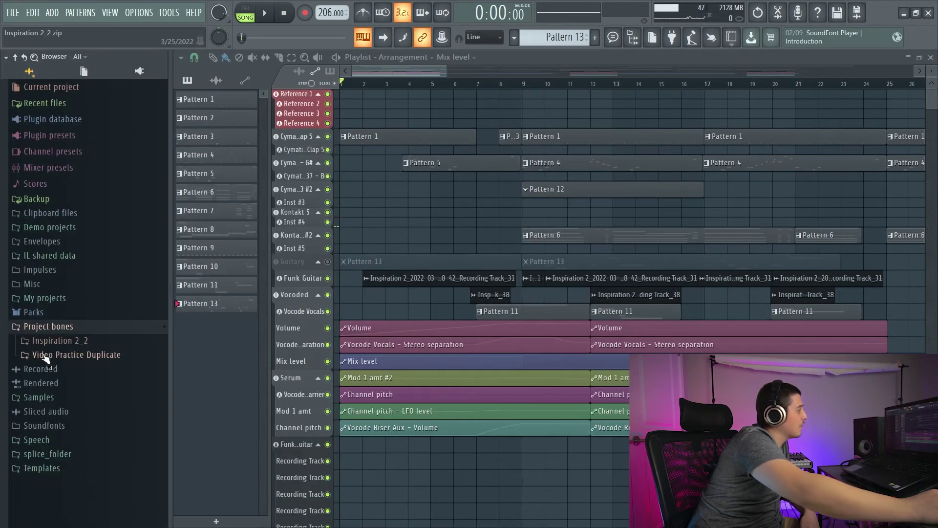
# - Browse the new Inspiration 2_2 export's Channels and Automation folders, then hide the Browser
pyautogui.click(53, 341)
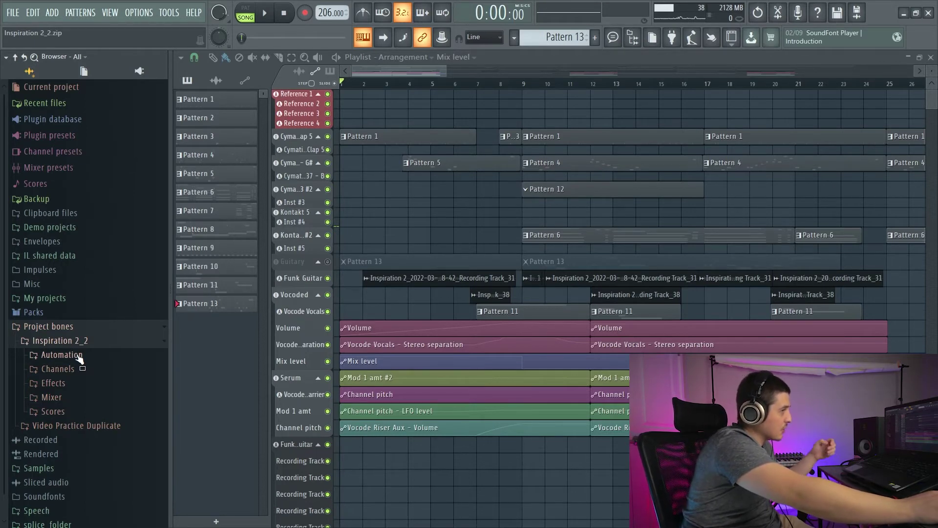
pyautogui.hotkey('alt', 'F8')
pyautogui.scroll(3, 927, 105)
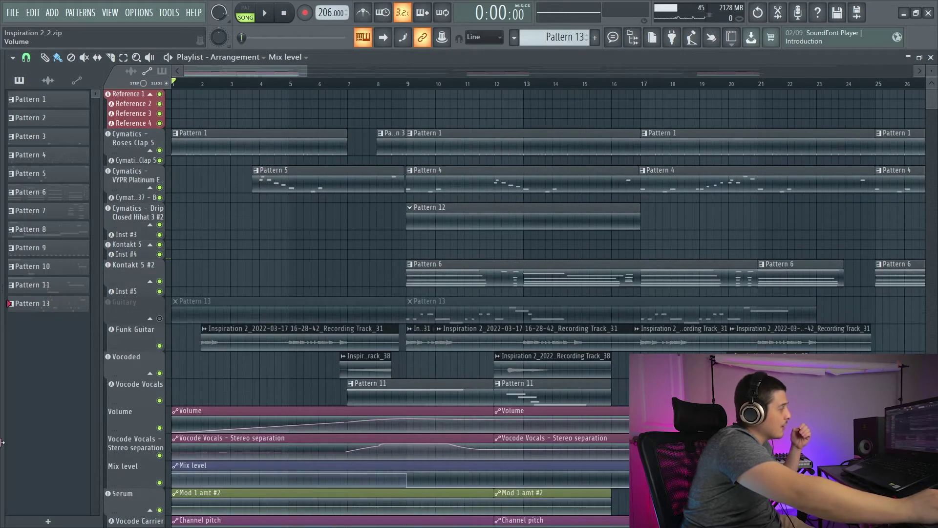
pyautogui.hotkey('alt', 'F8')
pyautogui.click(52, 371)
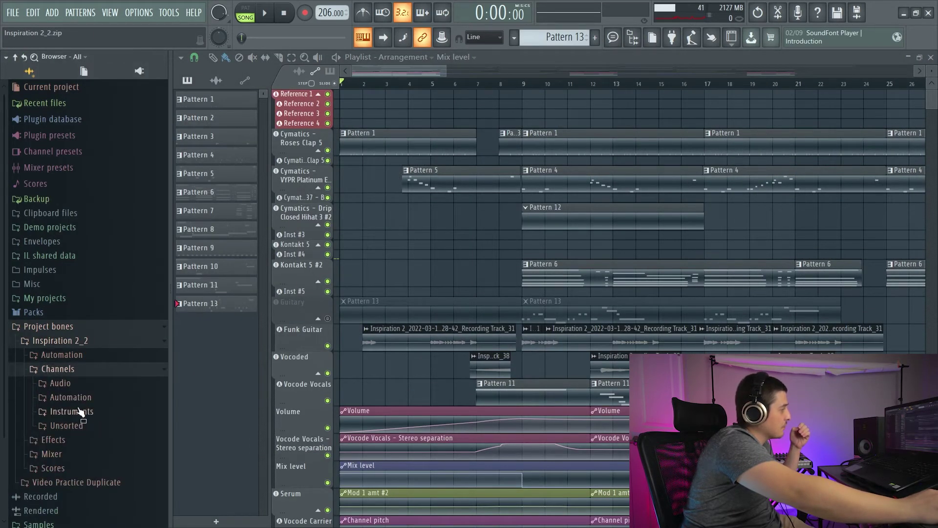
pyautogui.click(76, 400)
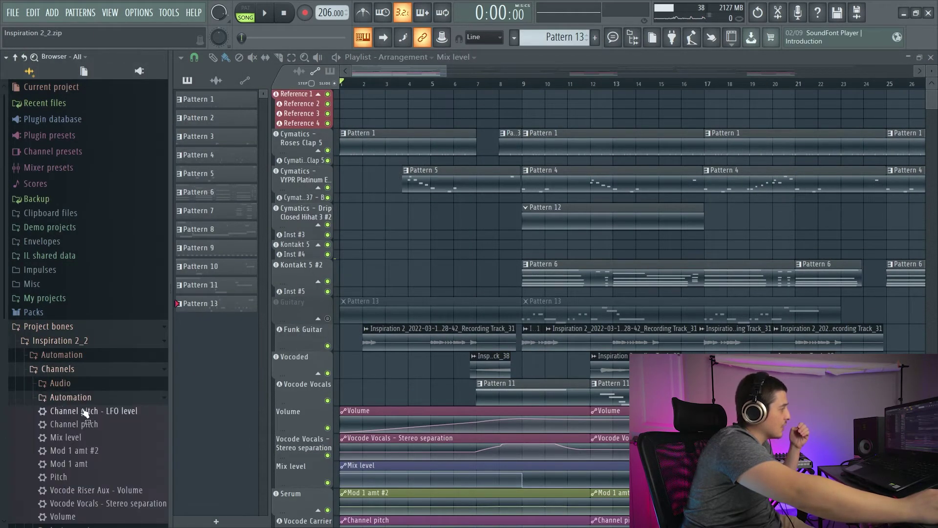
pyautogui.click(78, 398)
pyautogui.click(67, 370)
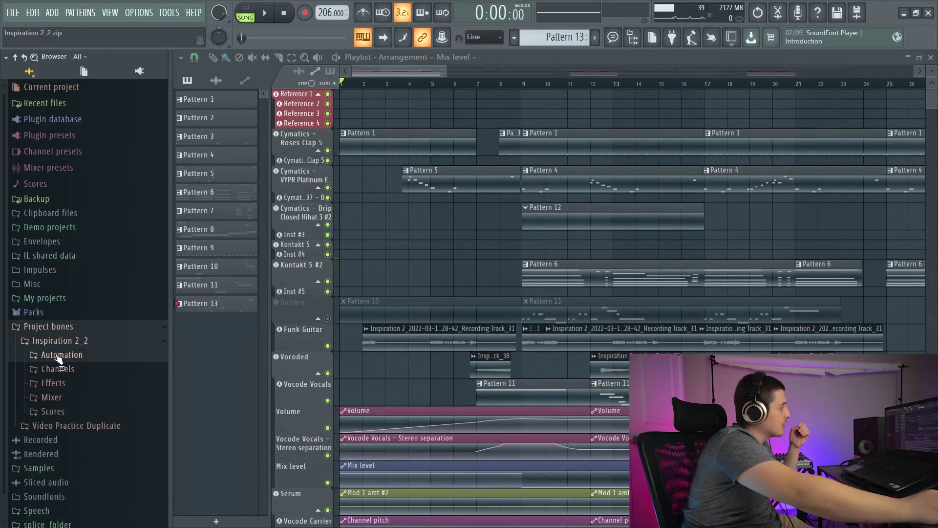
pyautogui.hotkey('alt', 'F8')
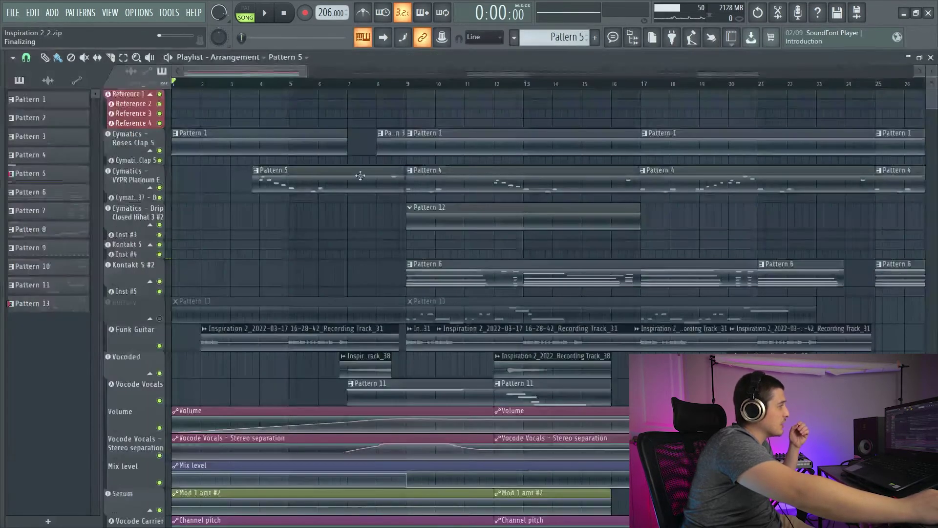
# - Open Pattern 5's piano roll and paint a Master pitch automation curve
pyautogui.doubleClick(364, 174)
pyautogui.click(273, 434)
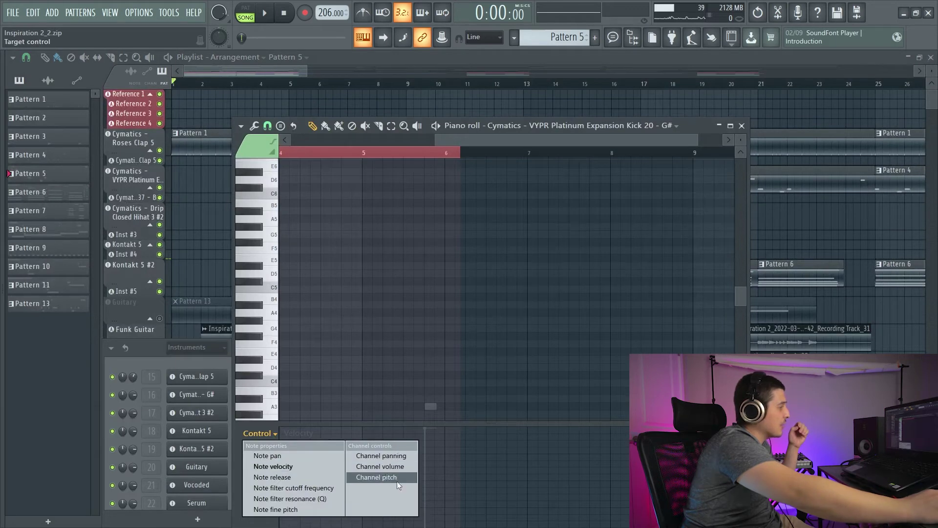
pyautogui.rightClick(295, 37)
pyautogui.click(312, 47)
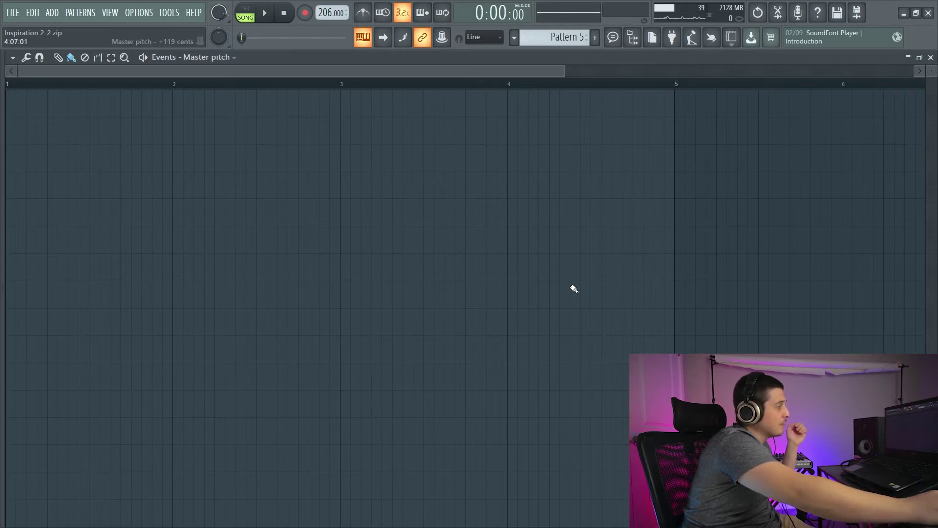
pyautogui.moveTo(257, 325)
pyautogui.mouseDown()
pyautogui.moveTo(507, 372)
pyautogui.moveTo(559, 308)
pyautogui.mouseUp()
pyautogui.press('Escape')
# - Switch the control lane to Master pitch and undo the drawn pitch automation
pyautogui.click(173, 359)
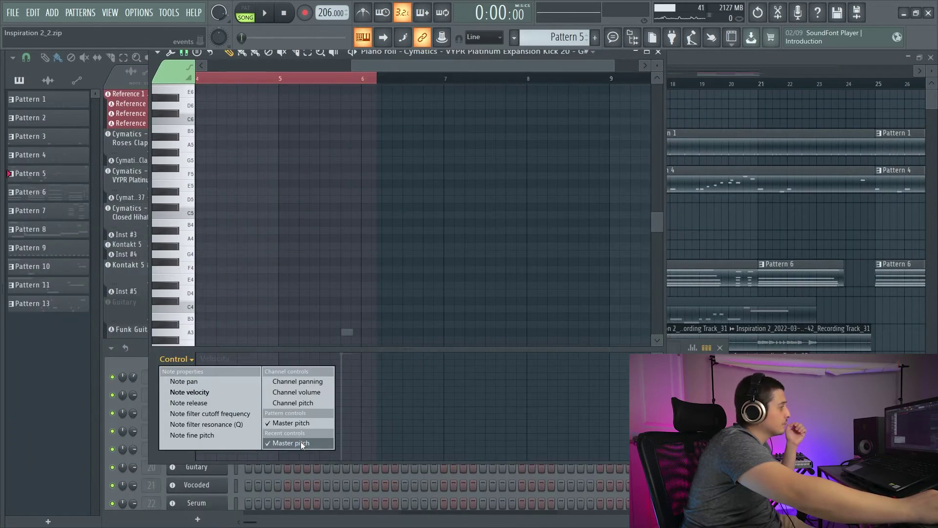
pyautogui.click(303, 447)
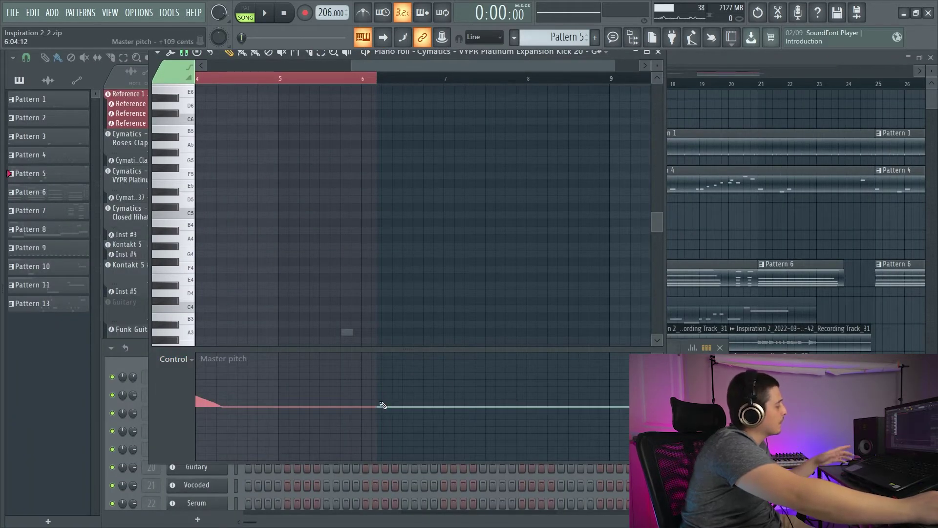
pyautogui.hotkey('ctrl', 'z')
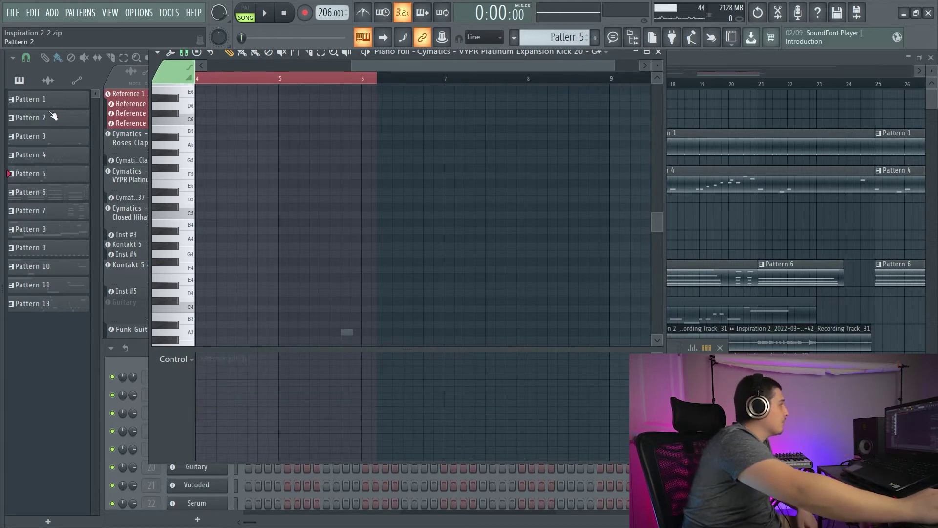
pyautogui.moveTo(2, 136)
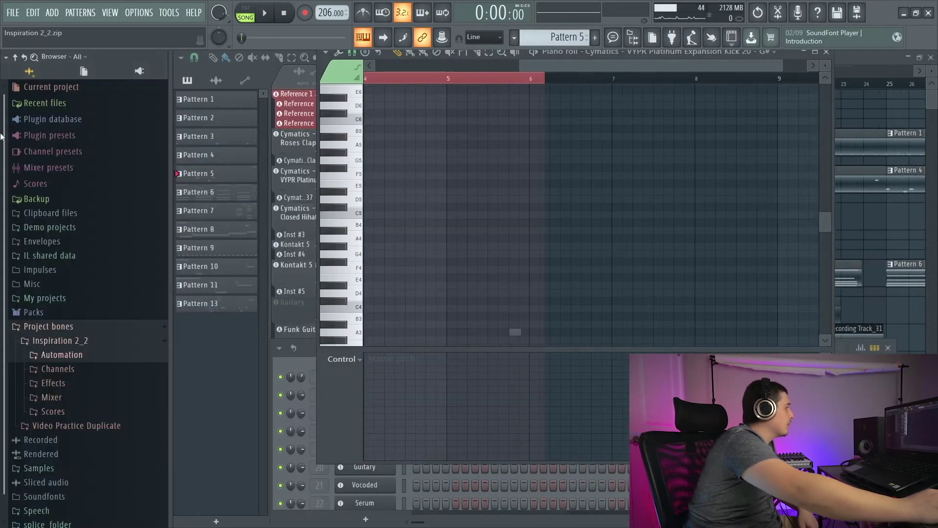
# - Look through the Channels bones' Audio, Automation and Instruments subfolders, then hide the Browser
pyautogui.click(67, 369)
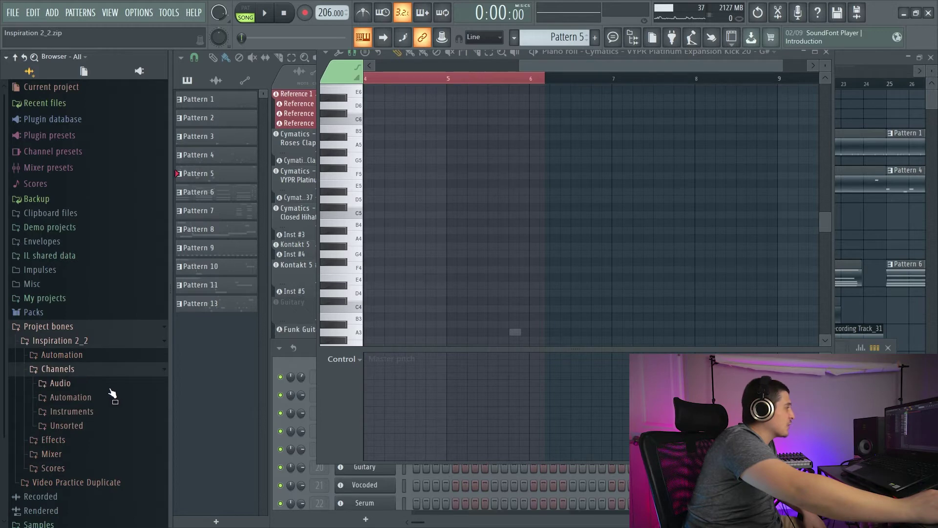
pyautogui.click(61, 383)
pyautogui.click(93, 385)
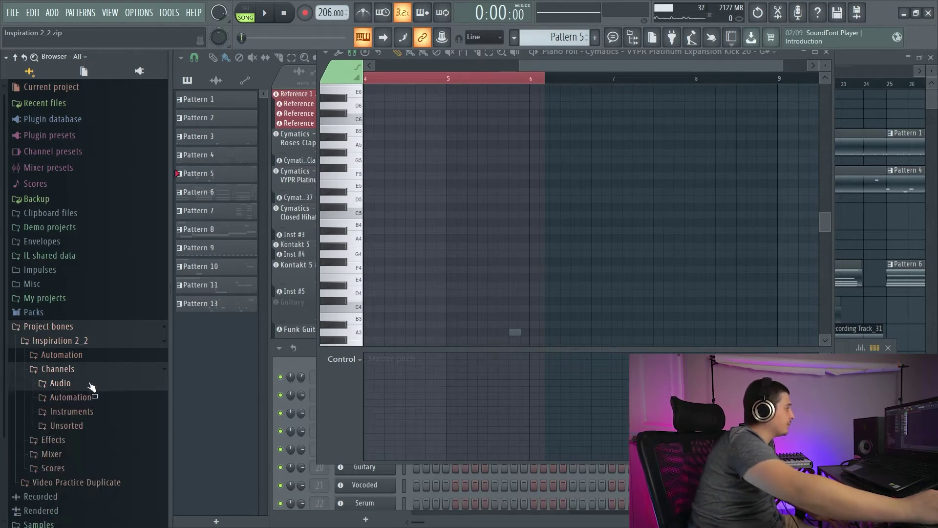
pyautogui.click(96, 398)
pyautogui.click(97, 400)
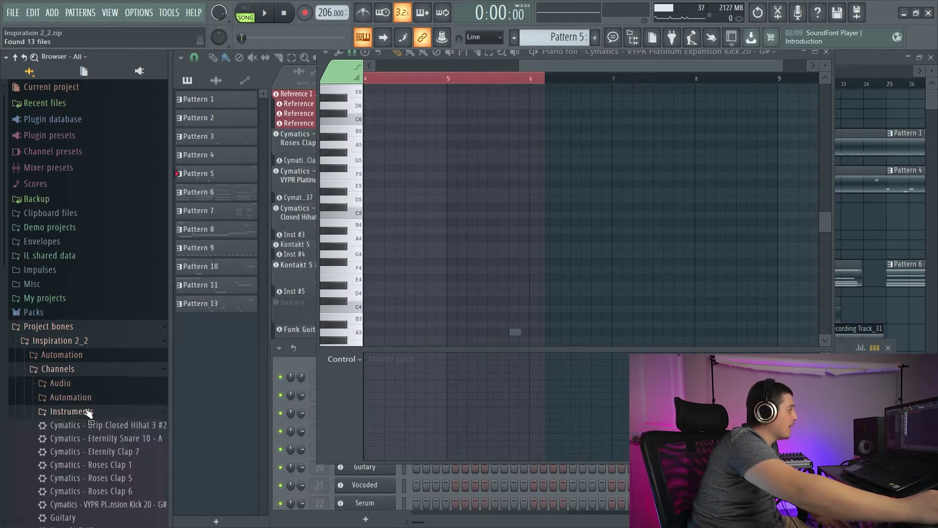
pyautogui.scroll(-2, 82, 376)
pyautogui.click(59, 336)
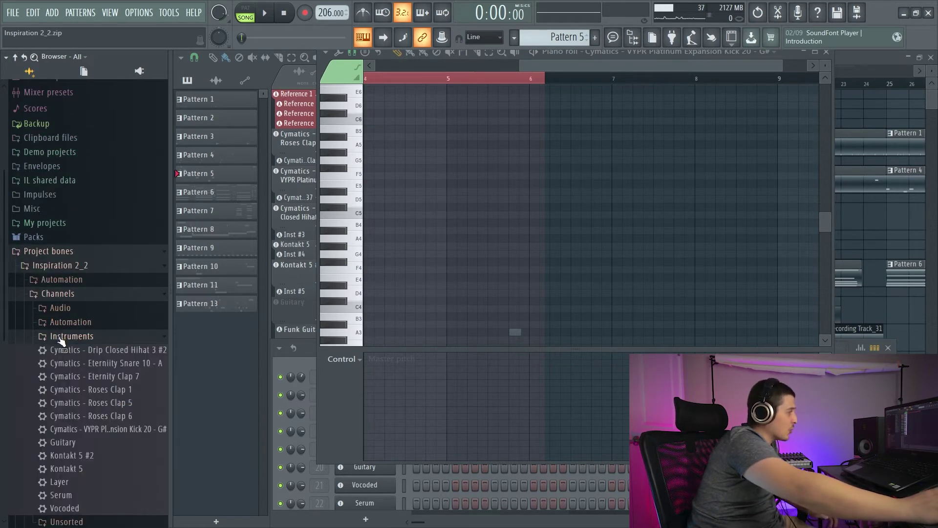
pyautogui.click(71, 336)
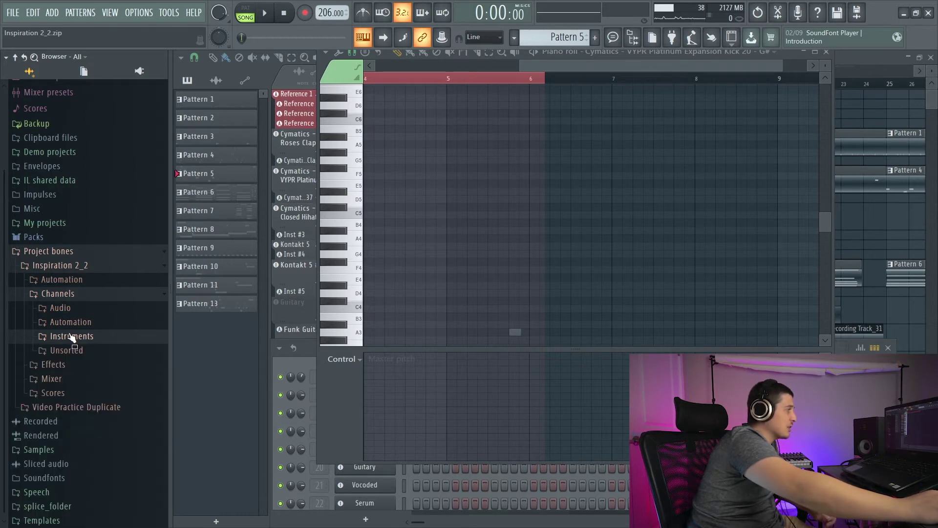
pyautogui.hotkey('alt', 'F8')
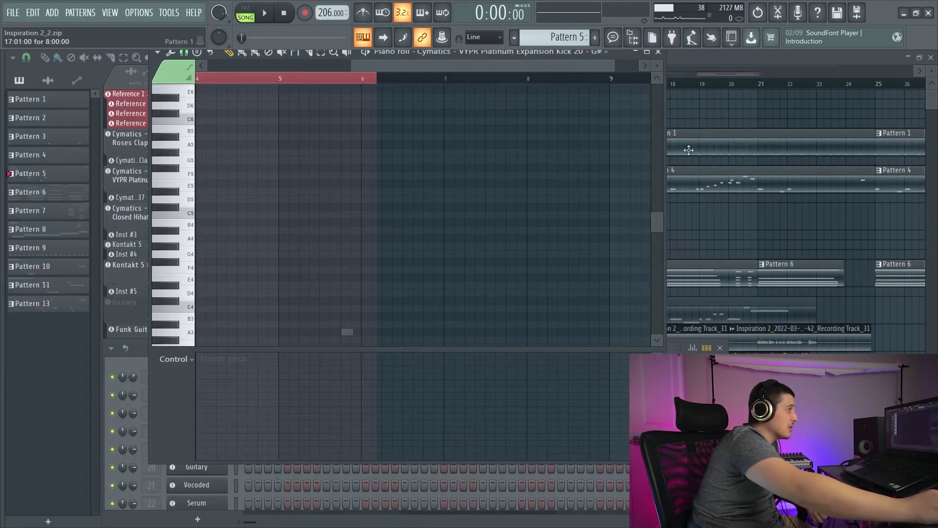
# - Close the piano roll, reposition the Channel rack, filter it to Instruments, and reshow the Browser
pyautogui.click(657, 55)
pyautogui.moveTo(478, 335); pyautogui.dragTo(521, 145)
pyautogui.click(252, 139)
pyautogui.click(326, 159)
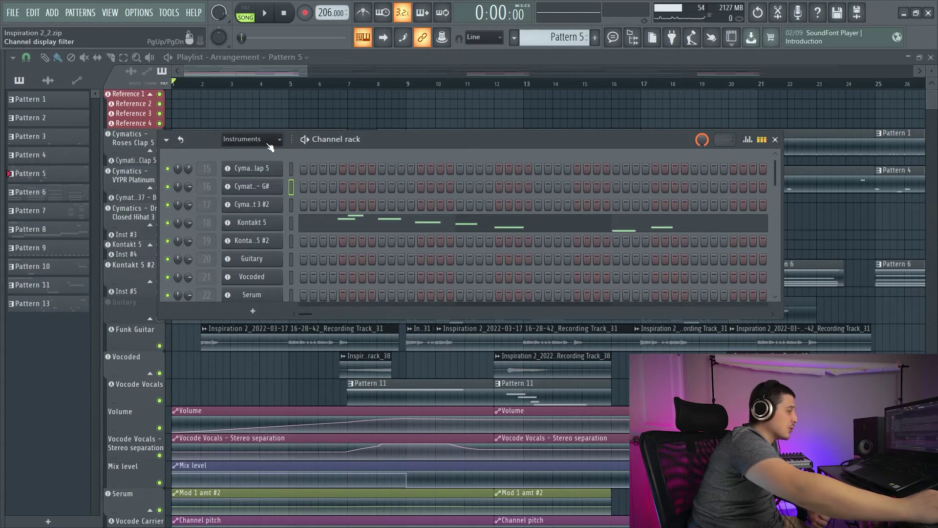
pyautogui.click(266, 139)
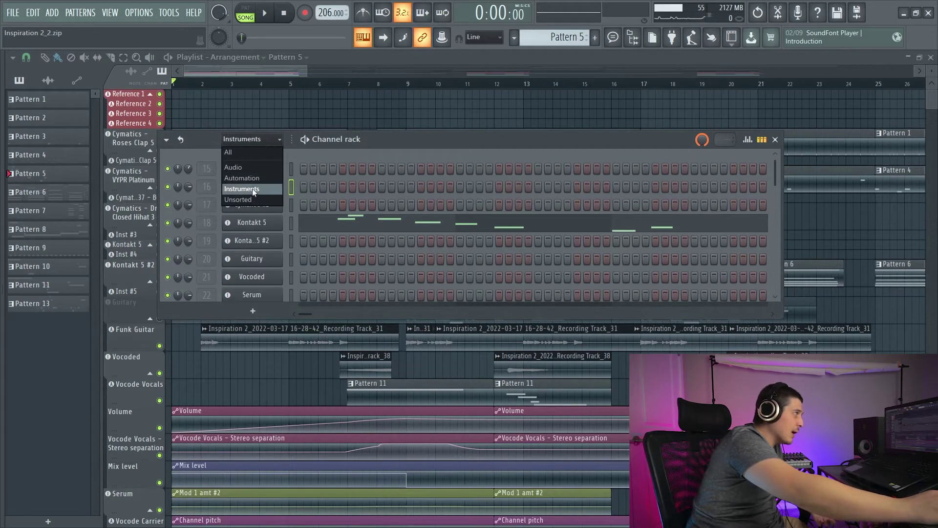
pyautogui.moveTo(415, 142); pyautogui.dragTo(377, 138)
pyautogui.hotkey('alt', 'F8')
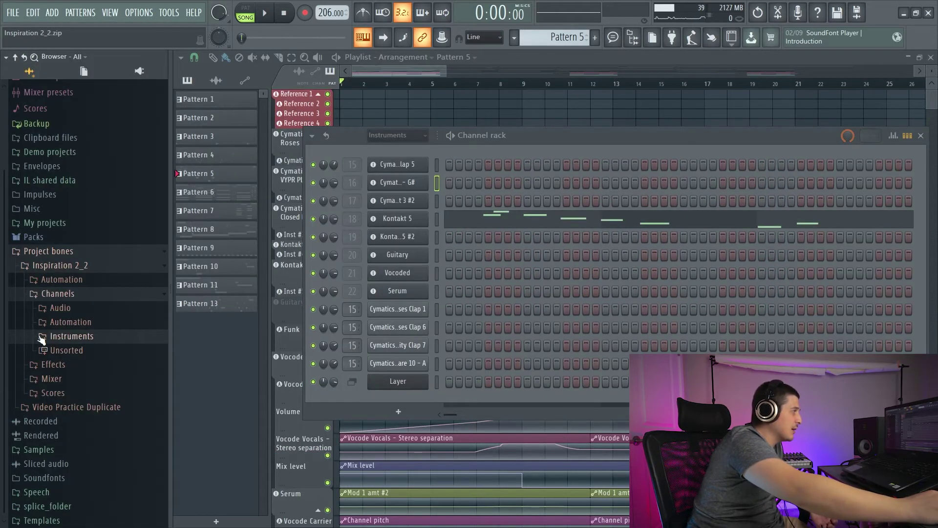
# - Drag the Cymatics - Drip Closed Hihat 3 #2 preset from the Instruments bones folder into the Channel rack
pyautogui.click(87, 349)
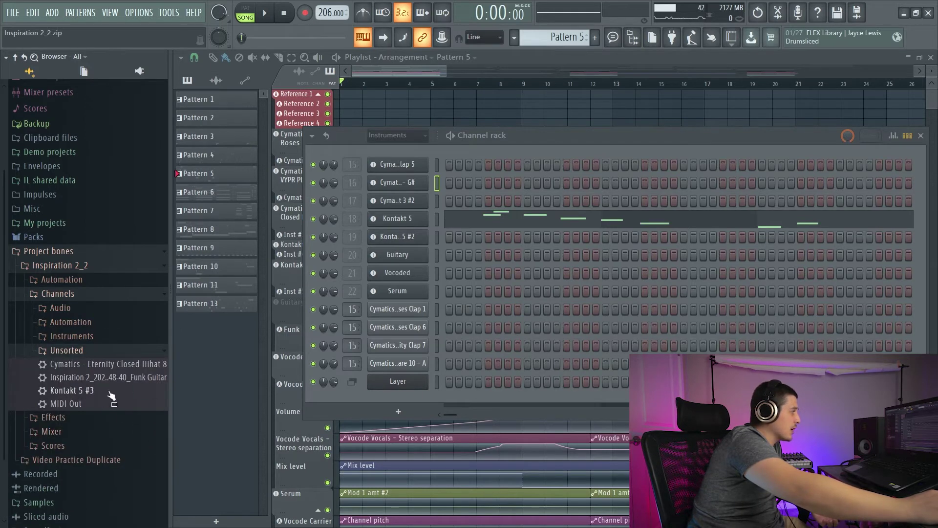
pyautogui.click(68, 350)
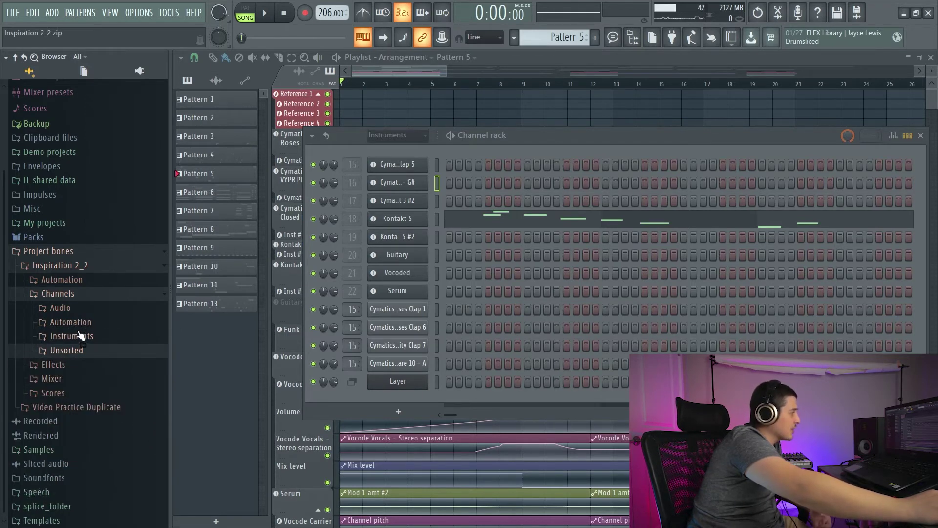
pyautogui.click(81, 339)
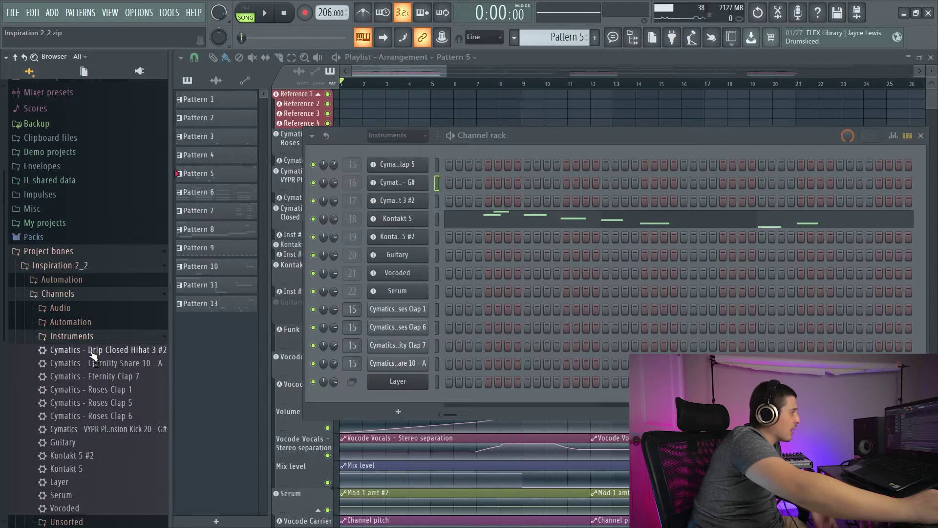
pyautogui.moveTo(91, 355); pyautogui.dragTo(336, 400)
pyautogui.moveTo(238, 395); pyautogui.dragTo(238, 396)
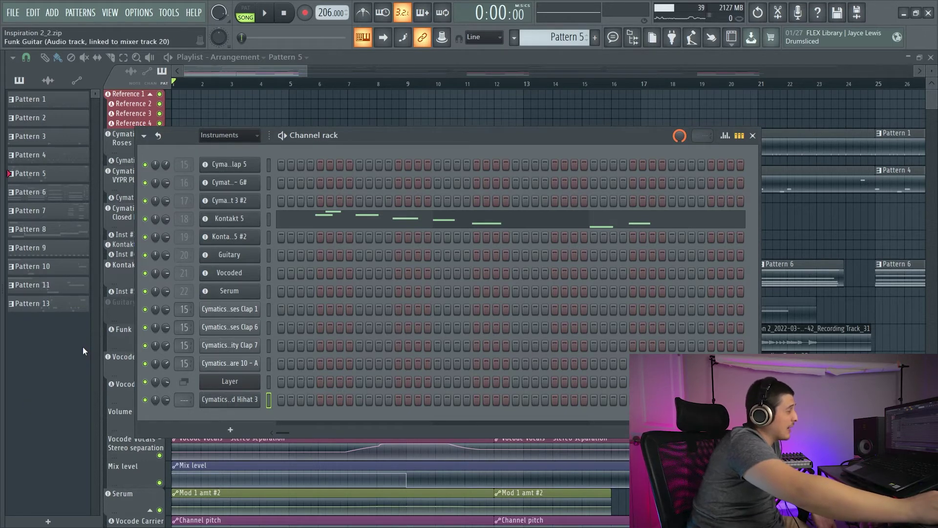
pyautogui.hotkey('alt', 'F8')
pyautogui.click(61, 336)
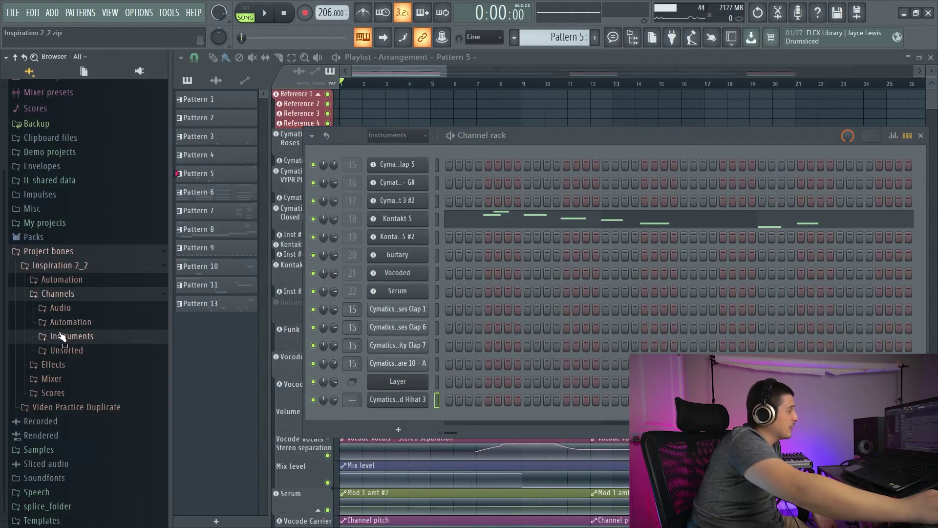
# - Open the Scores bones folder and drop the Pattern 1 hihat score onto the Channel rack
pyautogui.click(58, 298)
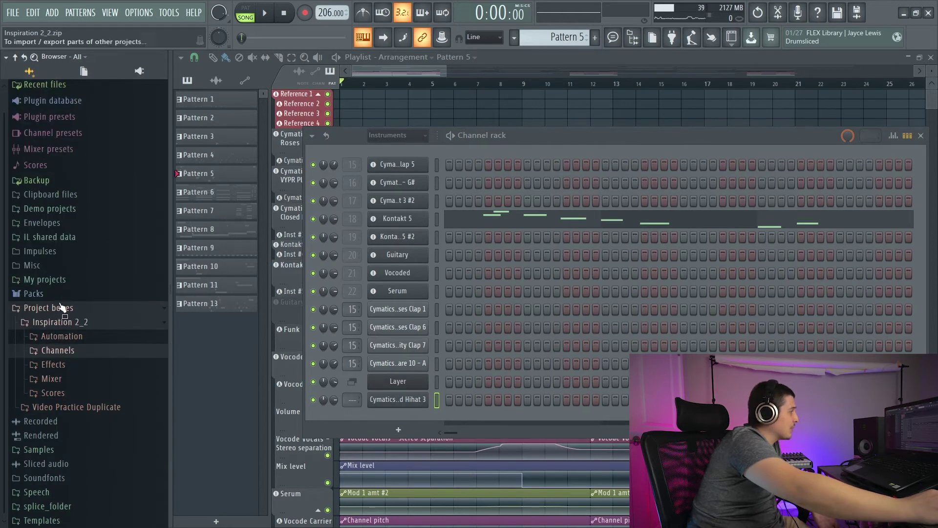
pyautogui.click(67, 393)
pyautogui.scroll(-2, 71, 398)
pyautogui.scroll(-4, 71, 395)
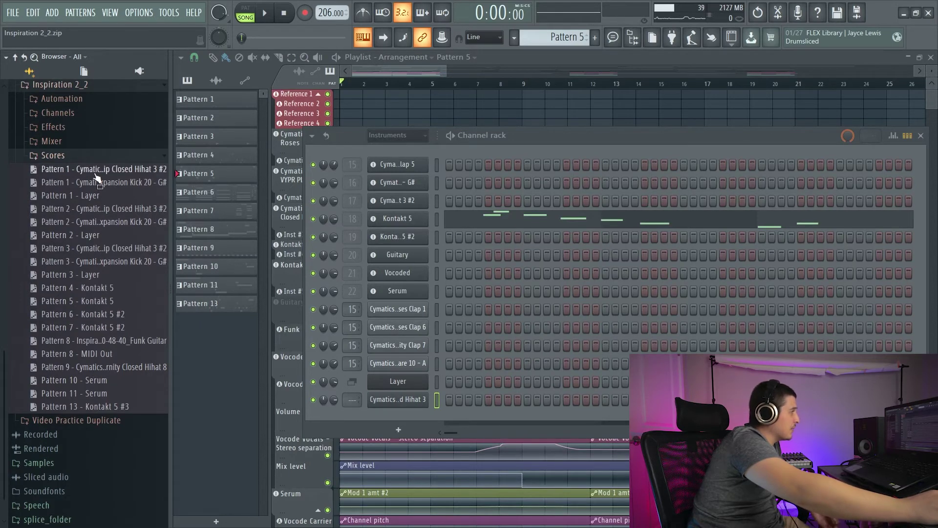
pyautogui.moveTo(98, 174); pyautogui.dragTo(19, 171)
pyautogui.moveTo(76, 179); pyautogui.dragTo(235, 399)
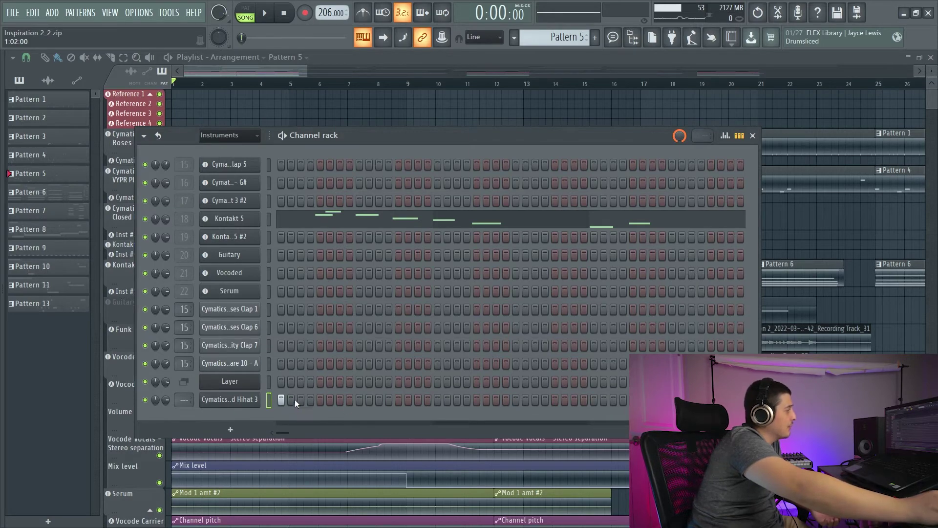
# - Drop the Pattern 6 - Kontakt 5 #2 score onto its channel, close the piano roll, and select Pattern 6
pyautogui.moveTo(10, 313)
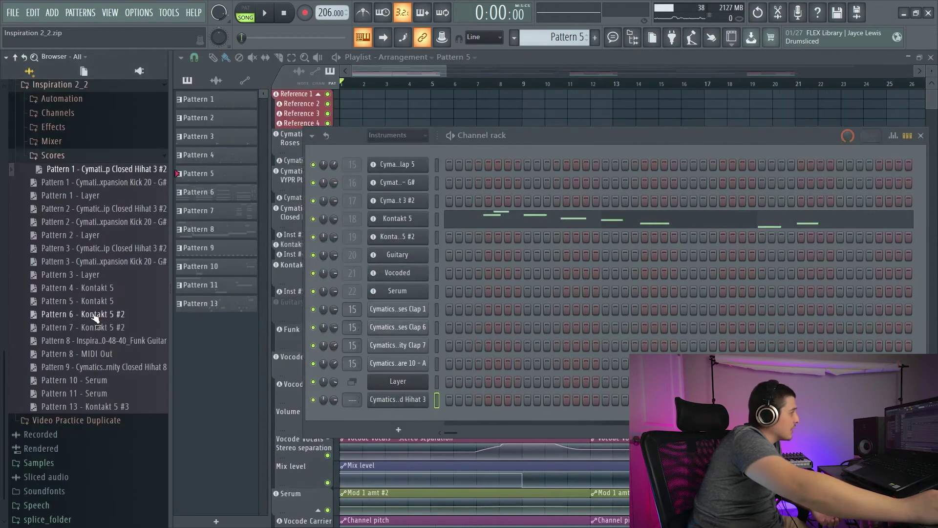
pyautogui.moveTo(83, 317); pyautogui.dragTo(298, 389)
pyautogui.moveTo(240, 398); pyautogui.dragTo(241, 399)
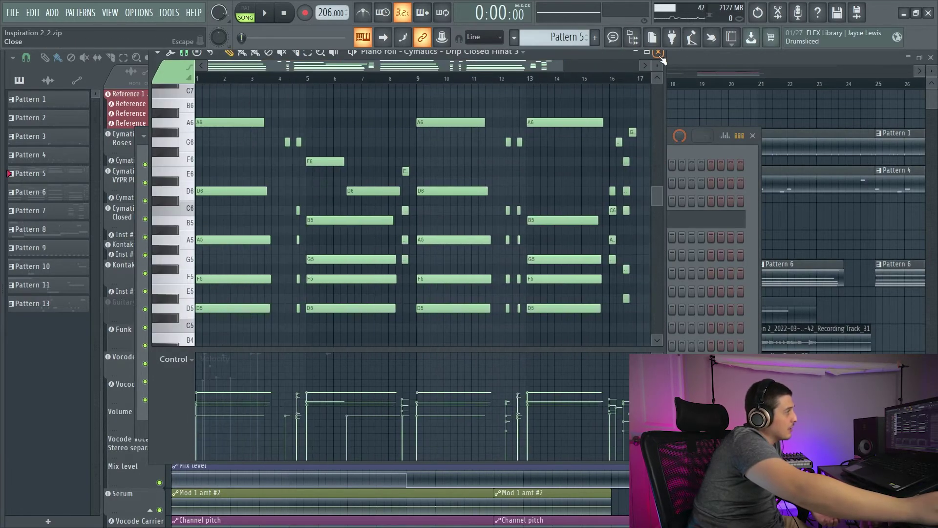
pyautogui.click(658, 52)
pyautogui.scroll(-1, 552, 37)
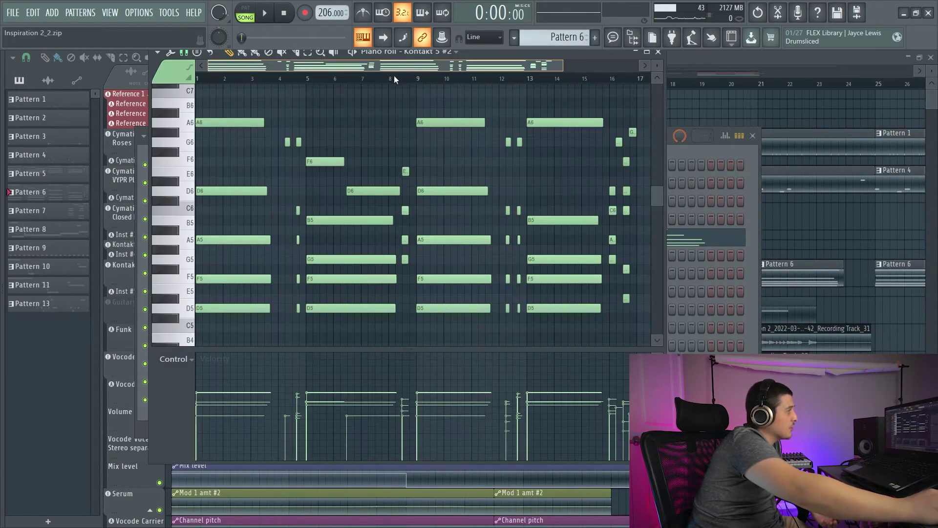
pyautogui.click(651, 57)
pyautogui.moveTo(3, 335)
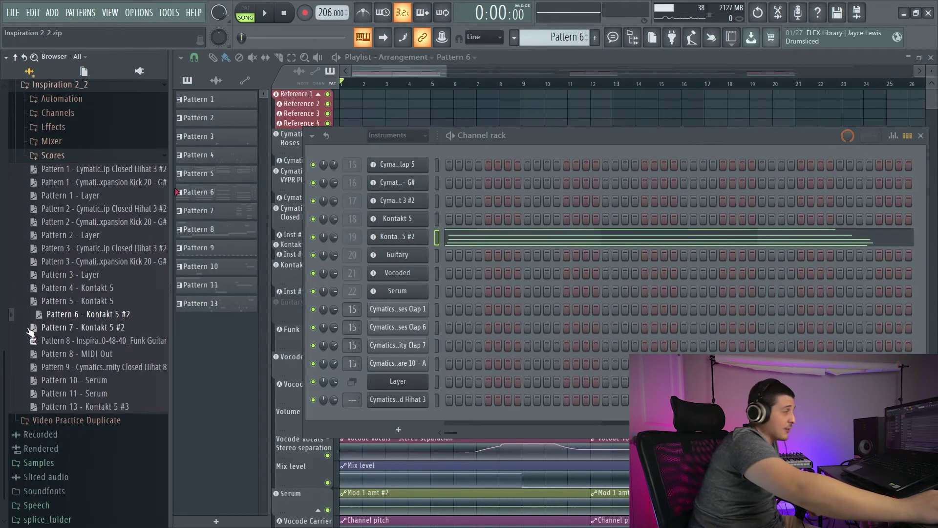
# - Collapse the Scores folder and expand the exported Effects presets folder
pyautogui.click(76, 155)
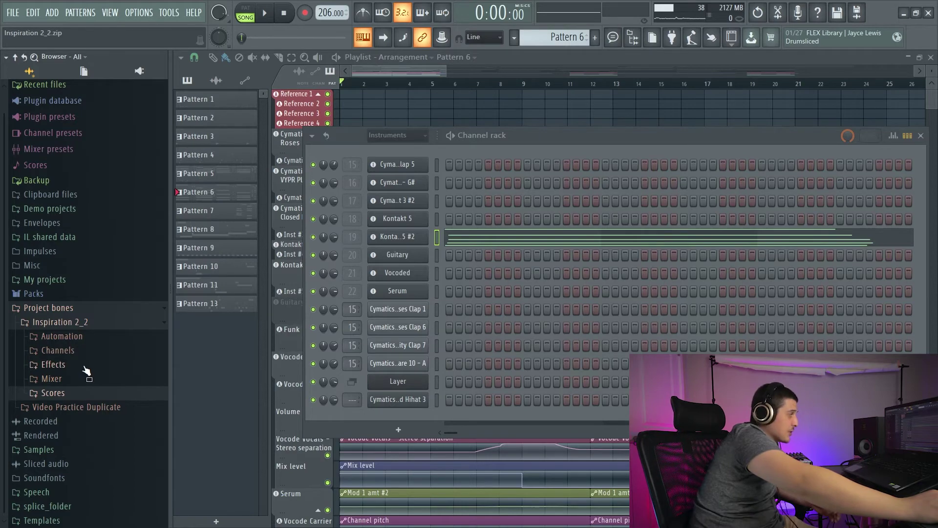
pyautogui.click(69, 367)
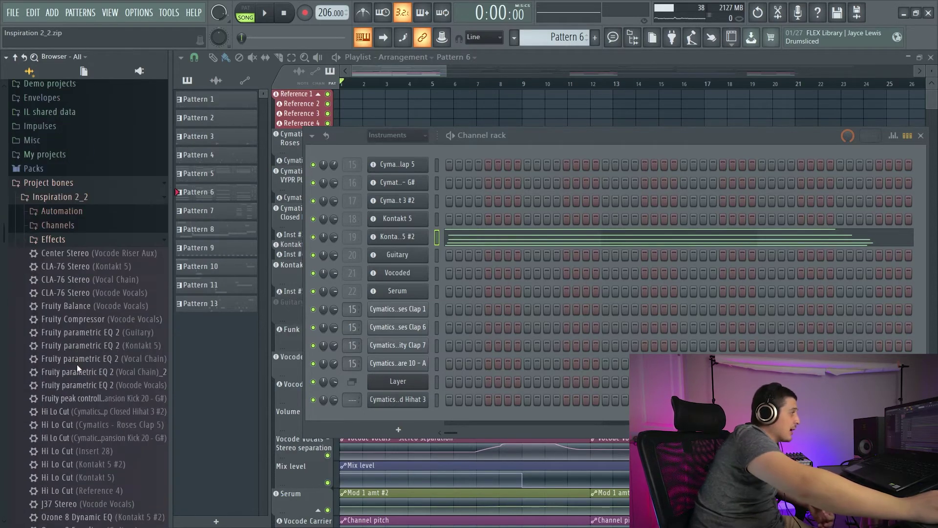
pyautogui.scroll(-6, 79, 367)
pyautogui.scroll(4, 97, 317)
pyautogui.scroll(4, 113, 196)
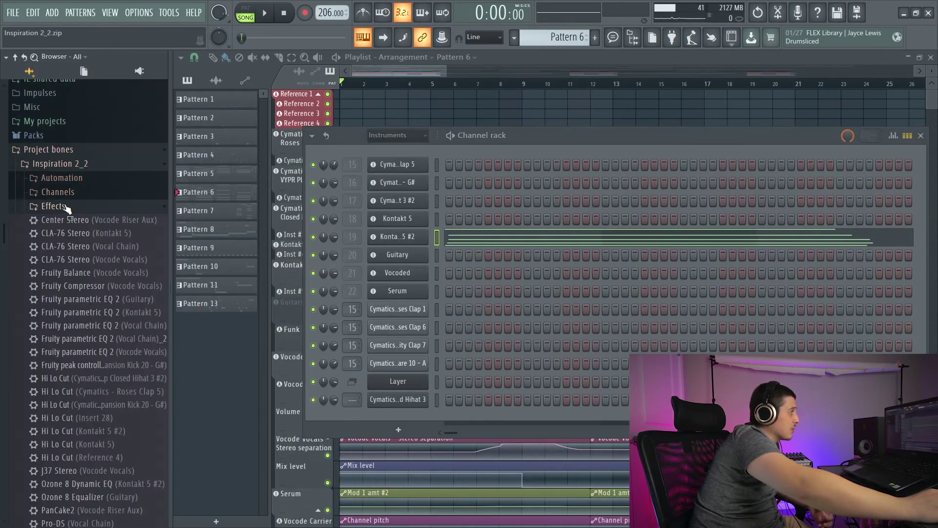
# - Preview a saved CLA-76 Stereo effect preset and scroll through the bones list
pyautogui.moveTo(67, 230); pyautogui.dragTo(49, 250)
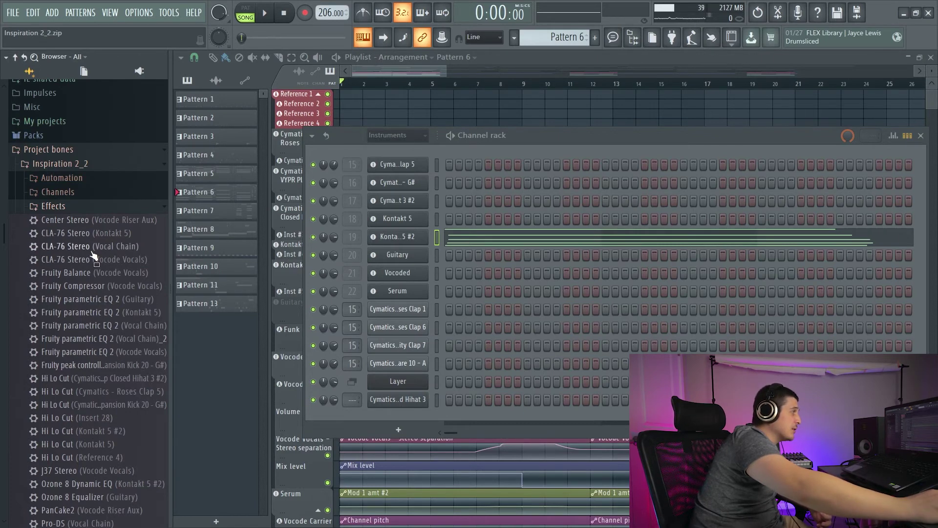
pyautogui.moveTo(132, 245); pyautogui.dragTo(89, 279)
pyautogui.scroll(-6, 90, 279)
pyautogui.scroll(6, 90, 275)
# - Adjust the Browser's Mixer states view, then open the Mixer with F9 and scroll to Inserts 37–47
pyautogui.scroll(4, 44, 230)
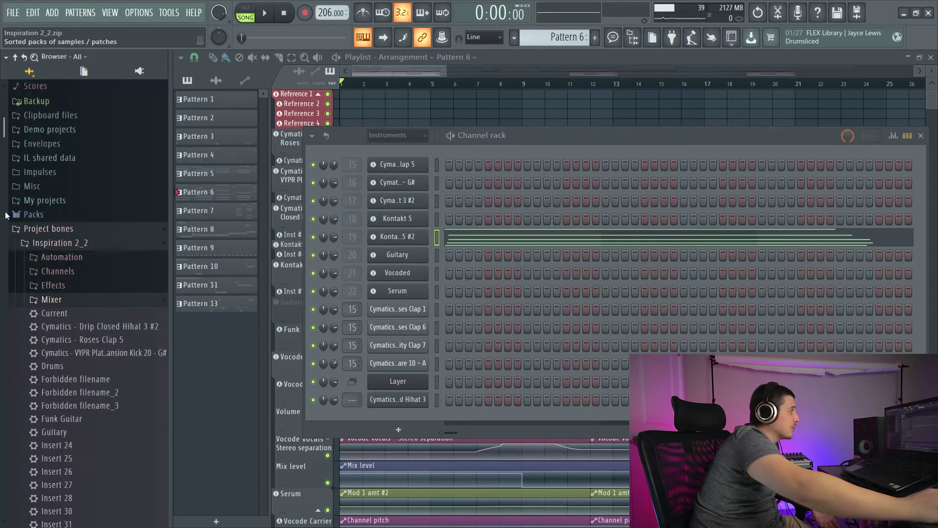
pyautogui.moveTo(3, 157); pyautogui.dragTo(105, 233)
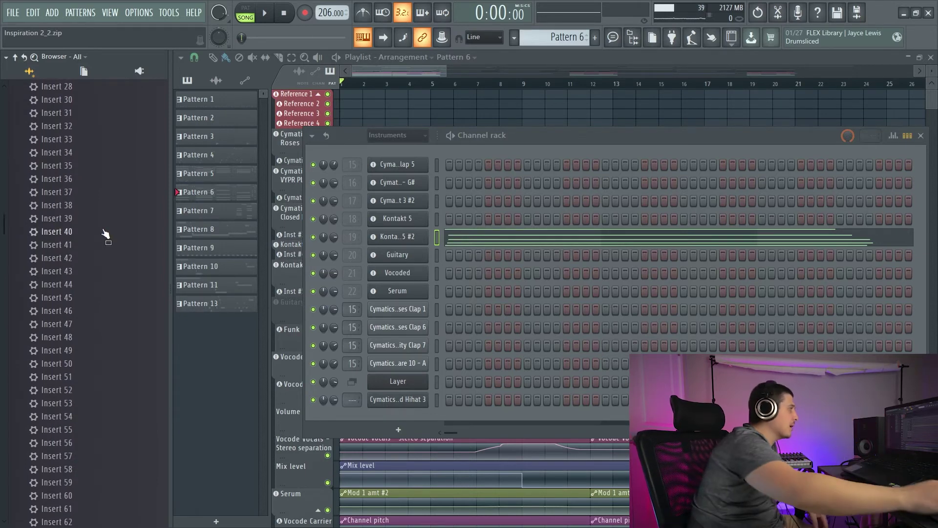
pyautogui.scroll(-1, 5, 232)
pyautogui.moveTo(4, 232); pyautogui.dragTo(48, 467)
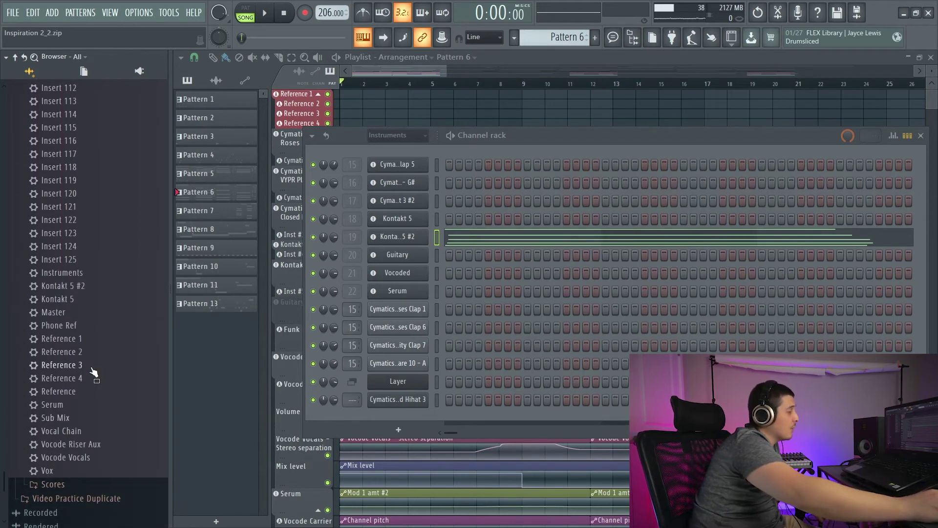
pyautogui.press('F9')
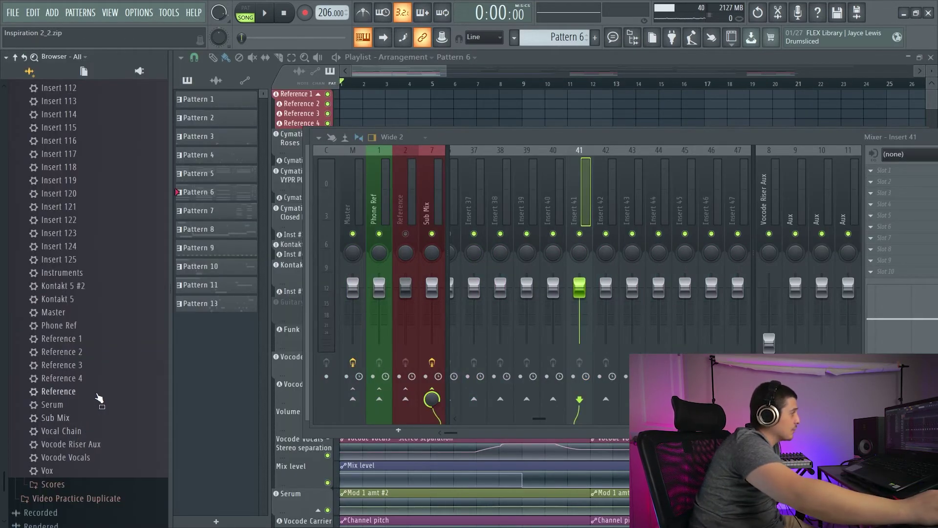
pyautogui.scroll(12, 120, 347)
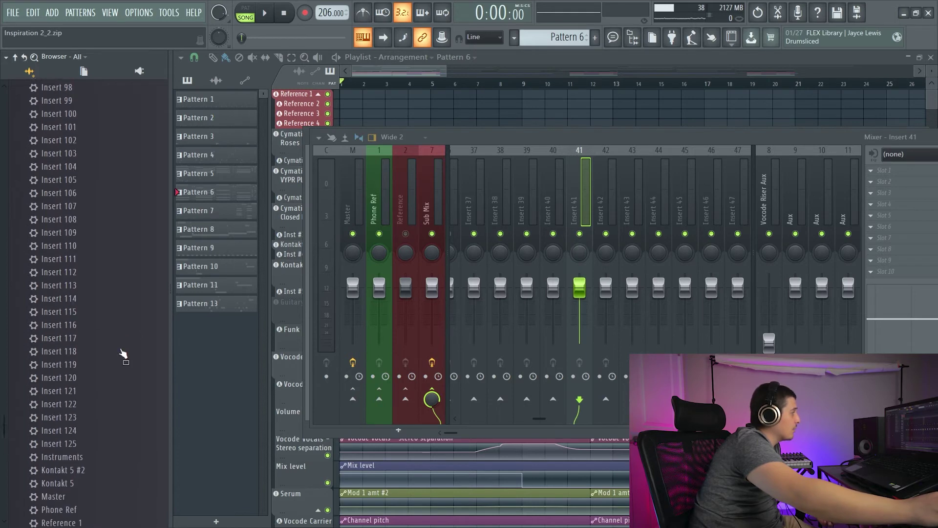
pyautogui.scroll(14, 118, 347)
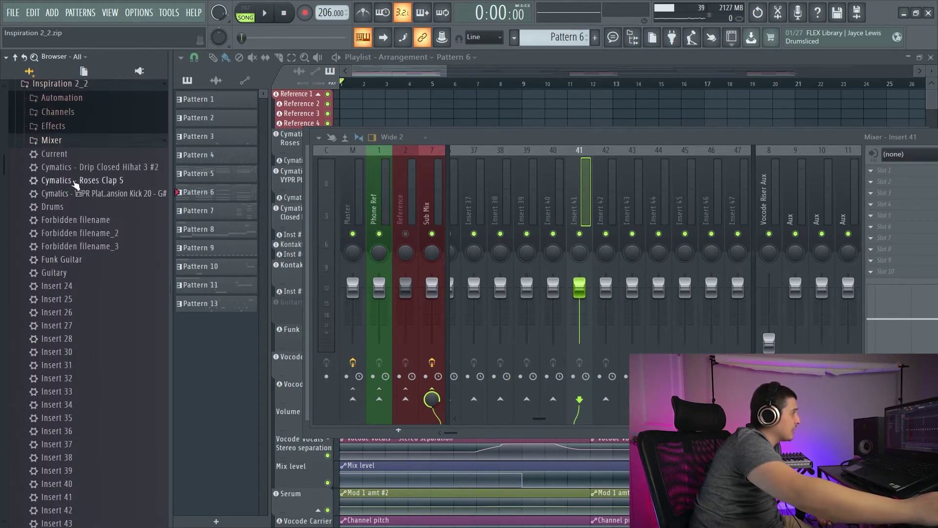
# - Load the Guitary mixer state onto insert 41 and view its Ozone 8 and Fruity parametric EQ 2
pyautogui.moveTo(86, 210); pyautogui.dragTo(581, 202)
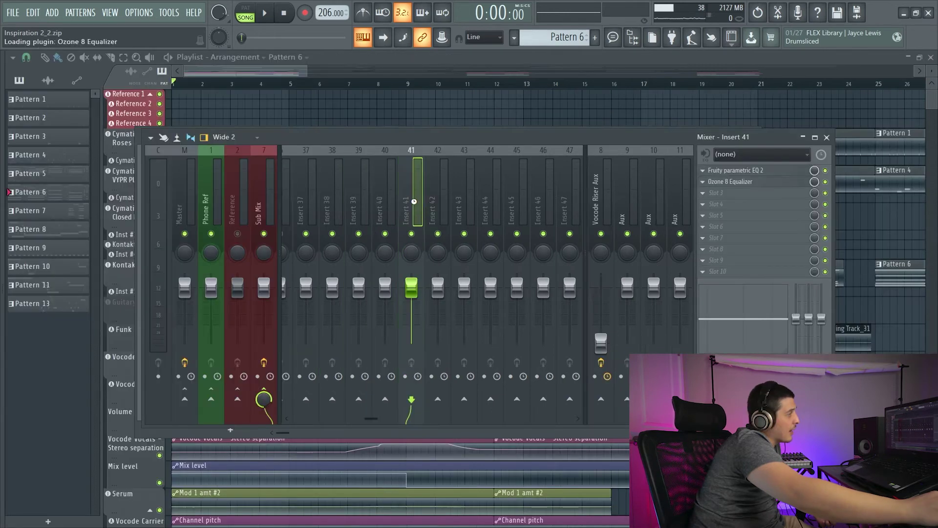
pyautogui.click(739, 176)
pyautogui.click(735, 171)
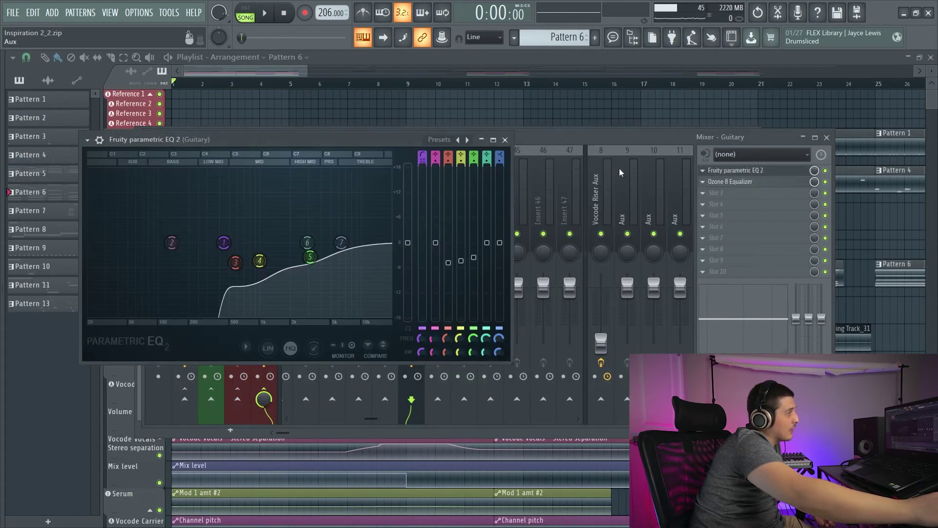
pyautogui.click(735, 170)
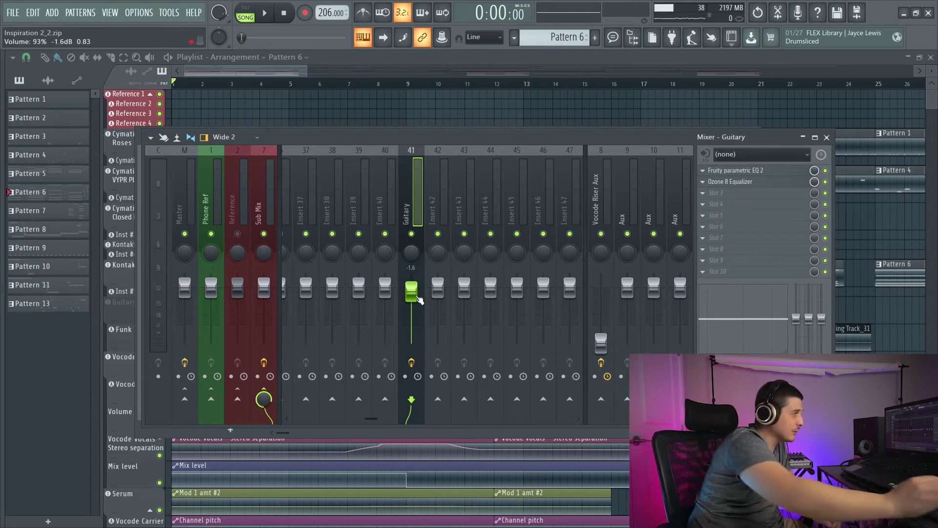
# - Open Insert 42's options menu, then dismiss it and show the Browser's saved Mixer states again
pyautogui.rightClick(435, 194)
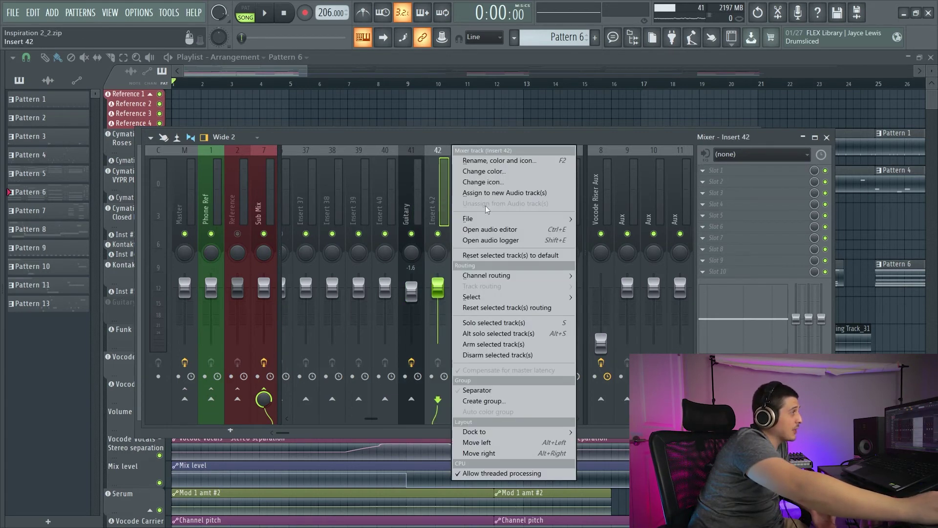
pyautogui.moveTo(488, 218)
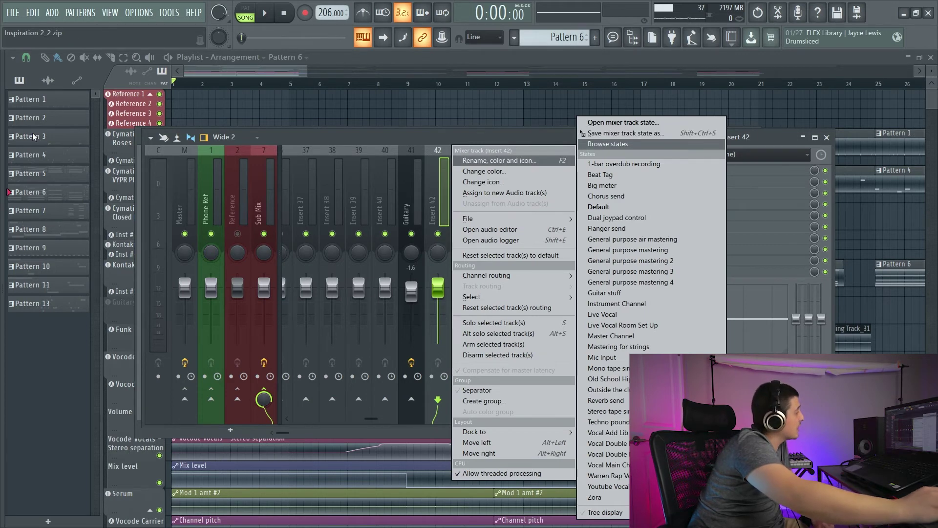
pyautogui.hotkey('alt', 'F8')
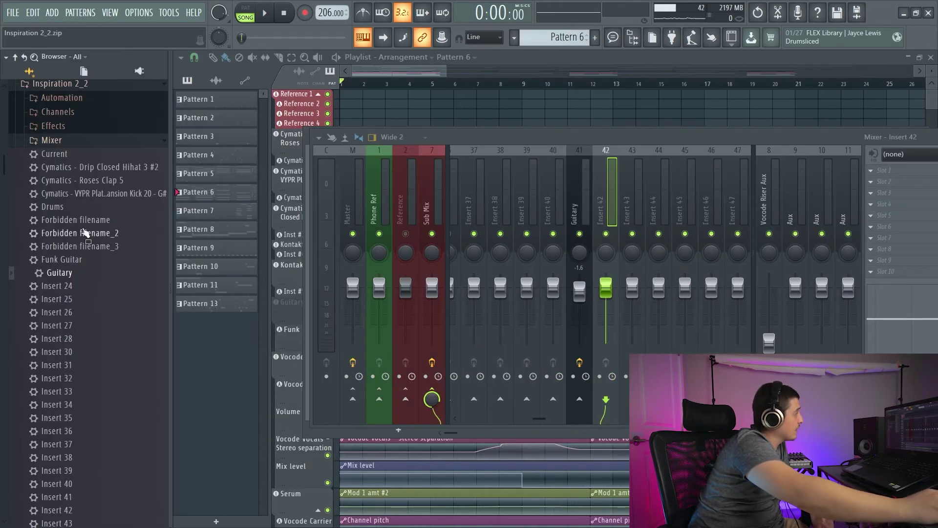
# - Collapse Project bones' Inspiration 2_2 tree, leaving Current project, Plugin presets, Mixer presets and Packs listed
pyautogui.click(96, 139)
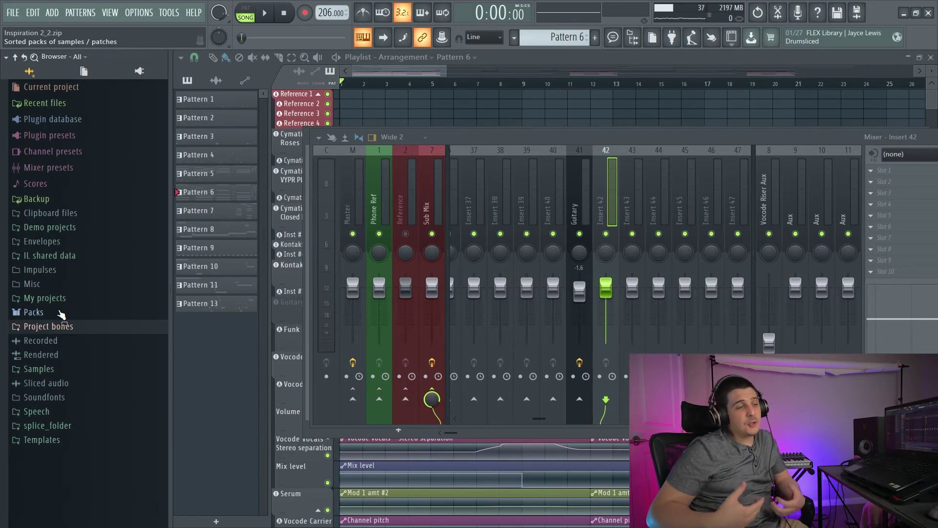